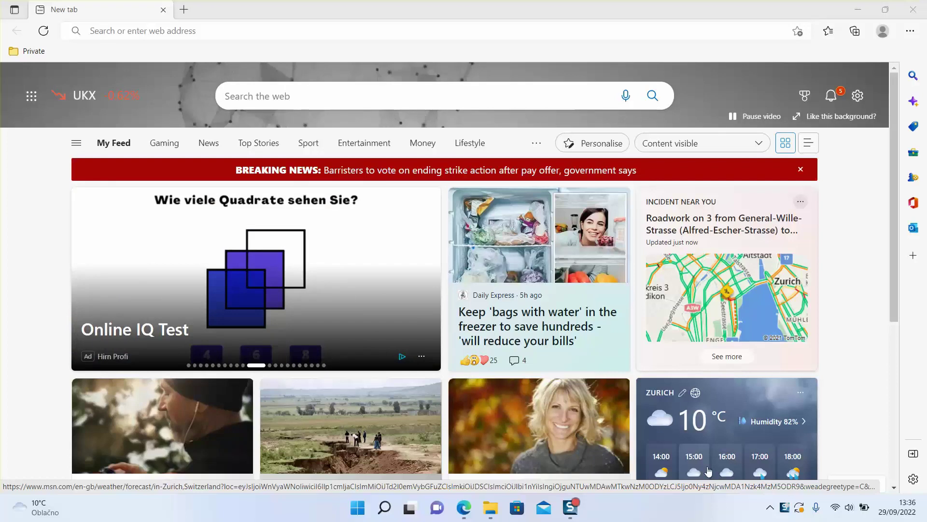
Open the ESD-USB (I:) drive from This PC in File Explorer and confirm it is empty
key(super+e)
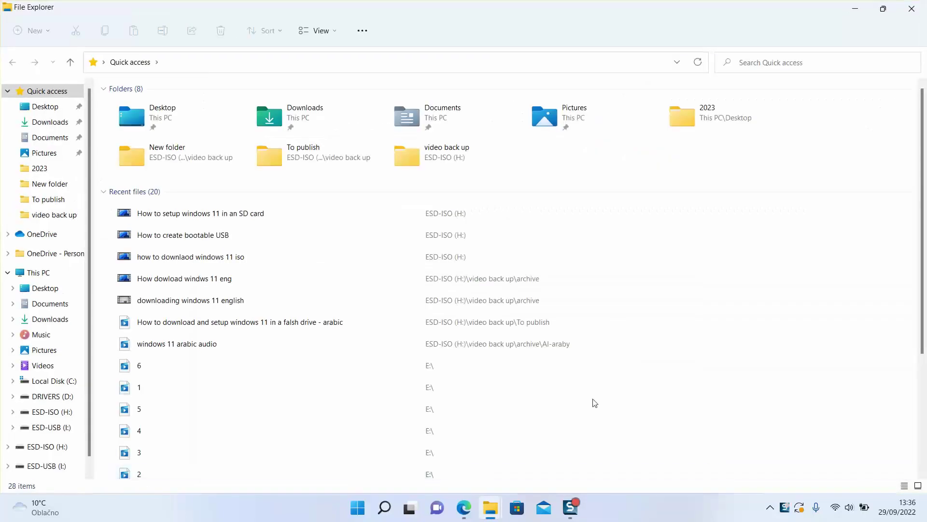
click(50, 122)
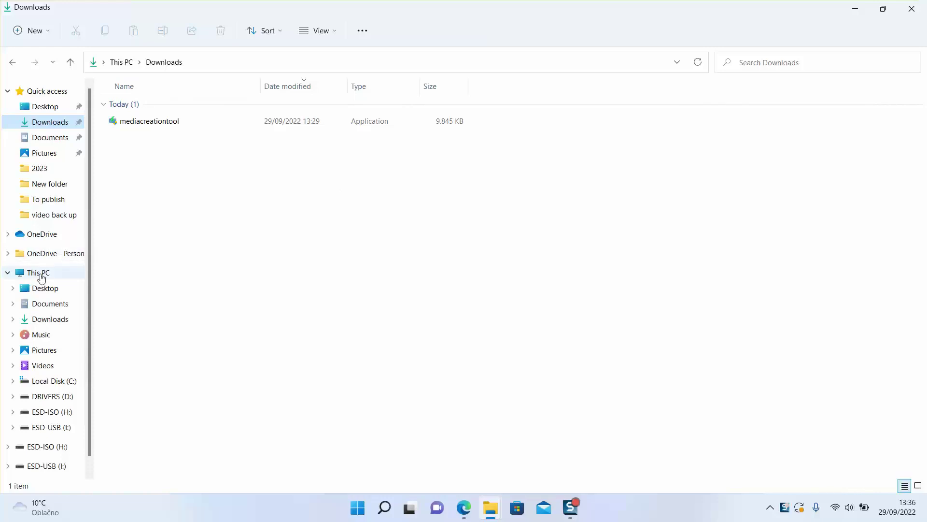
click(41, 278)
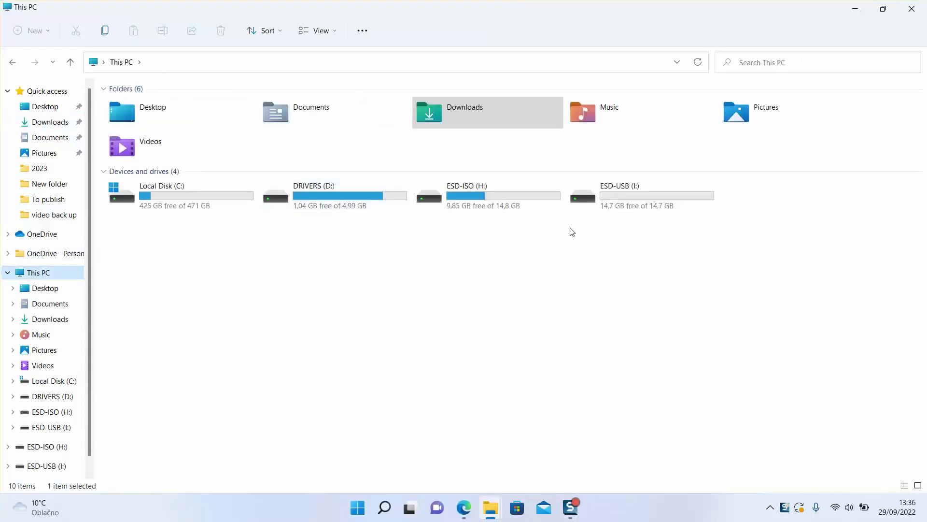
double_click(657, 204)
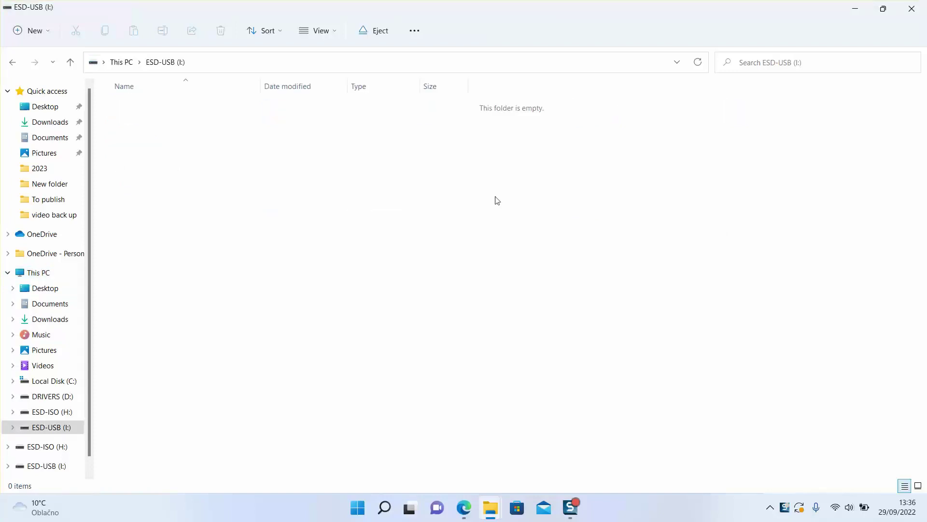
Search Bing from Edge's address bar for 'windows 11 download', correcting the misspelling
click(854, 7)
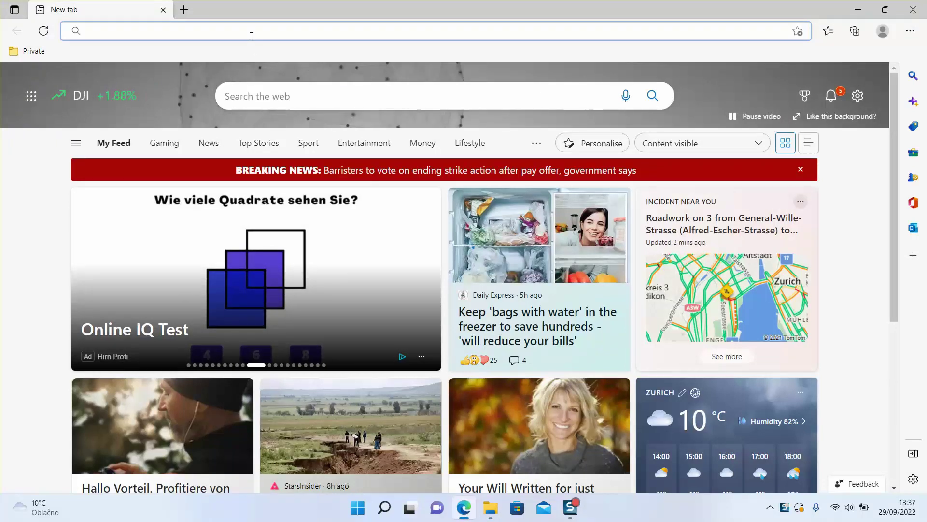
text(wi)
key(BackSpace)
text(w)
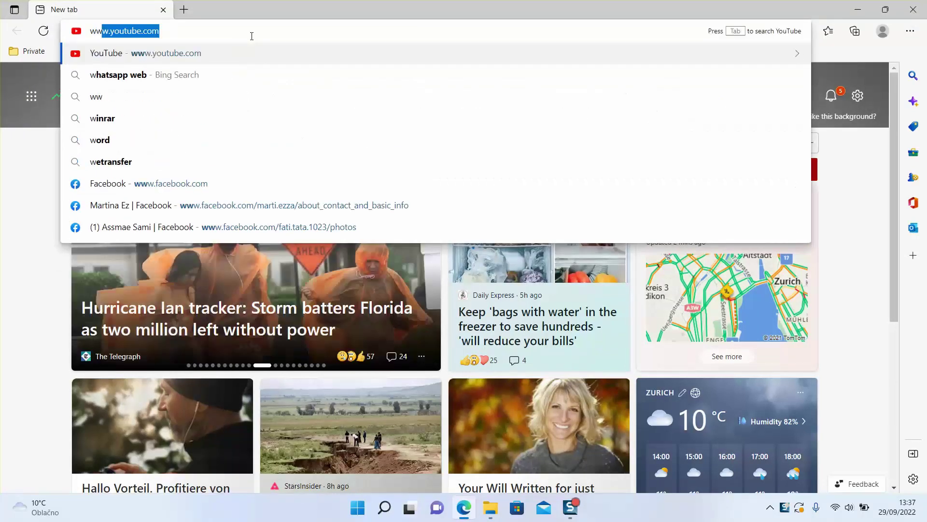
text(indows 11 don)
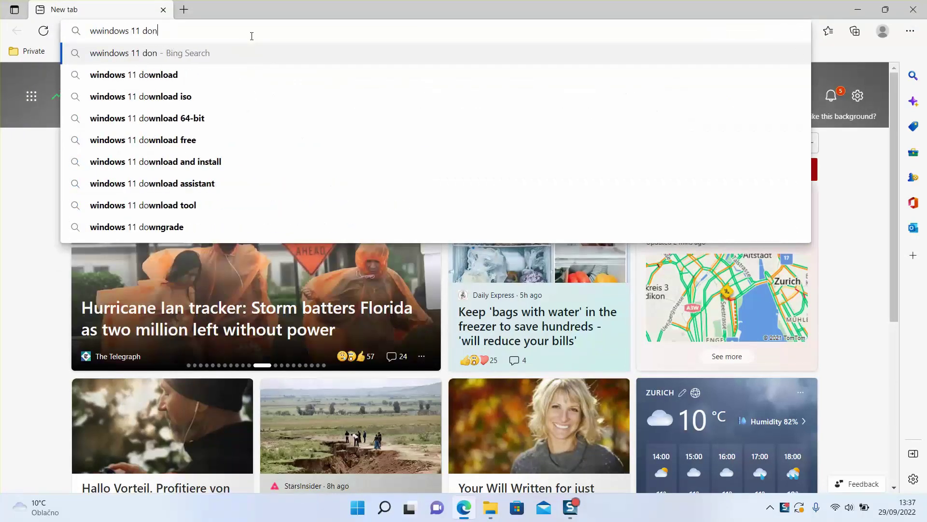
key(BackSpace)
text(wnload)
key(Return)
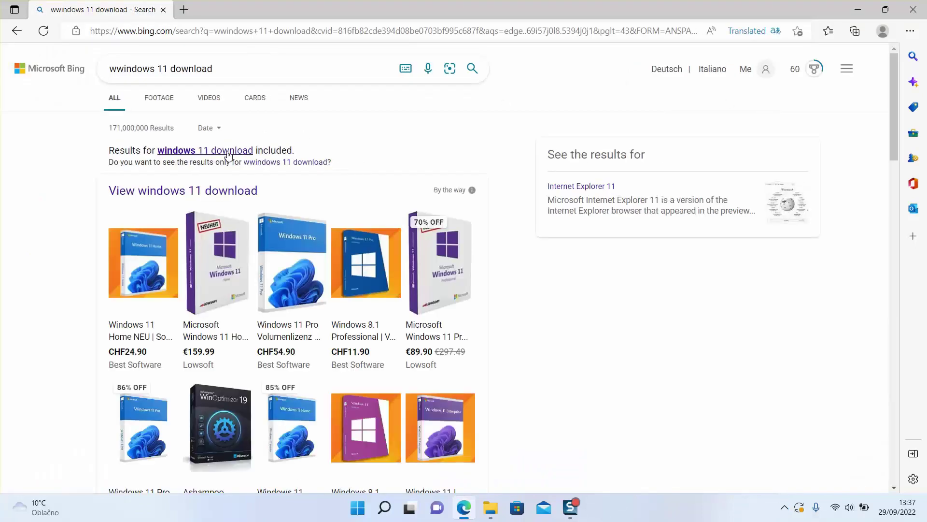
click(229, 153)
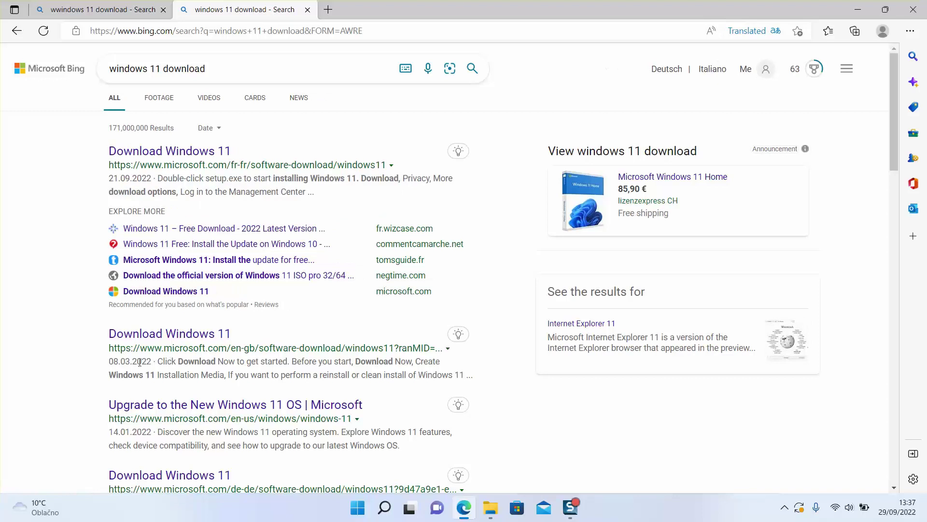
Open the microsoft.com Download Windows 11 result and close the Bing insights panel
drag(164, 348, 232, 348)
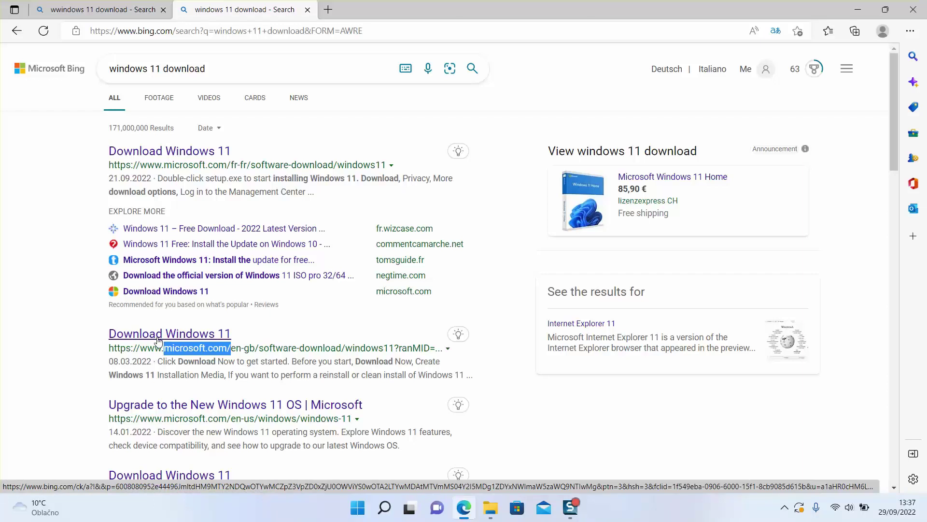
mouse_move(158, 340)
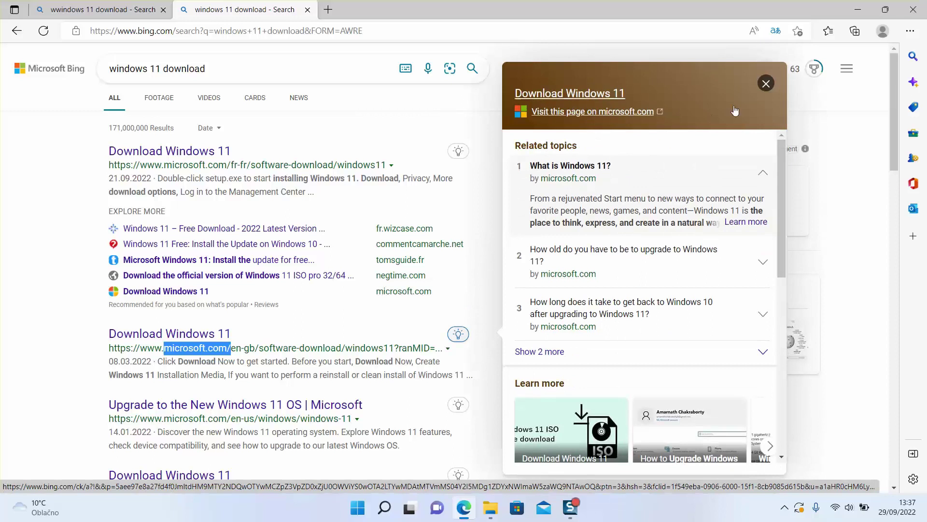
click(766, 84)
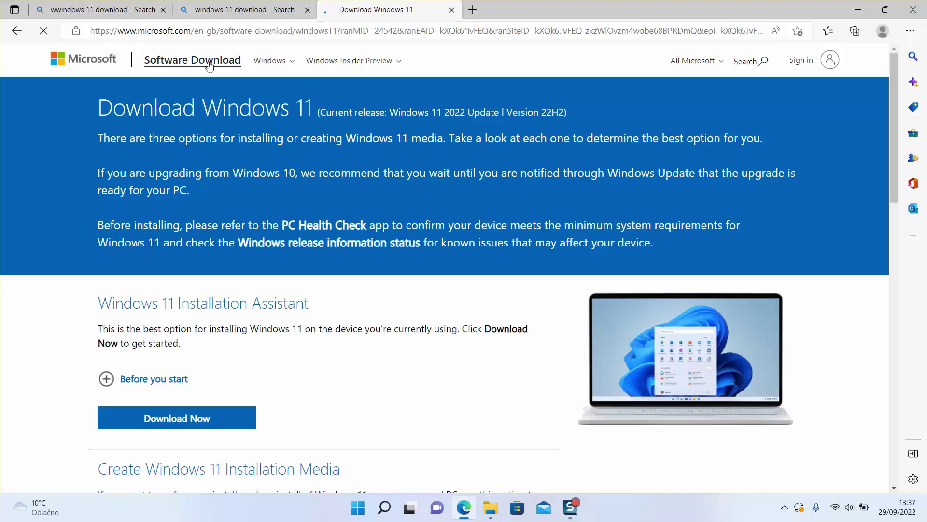
Start the mediacreationtool download under Create Windows 11 Installation Media, then dismiss the download prompt
scroll(514, 158, down, 8)
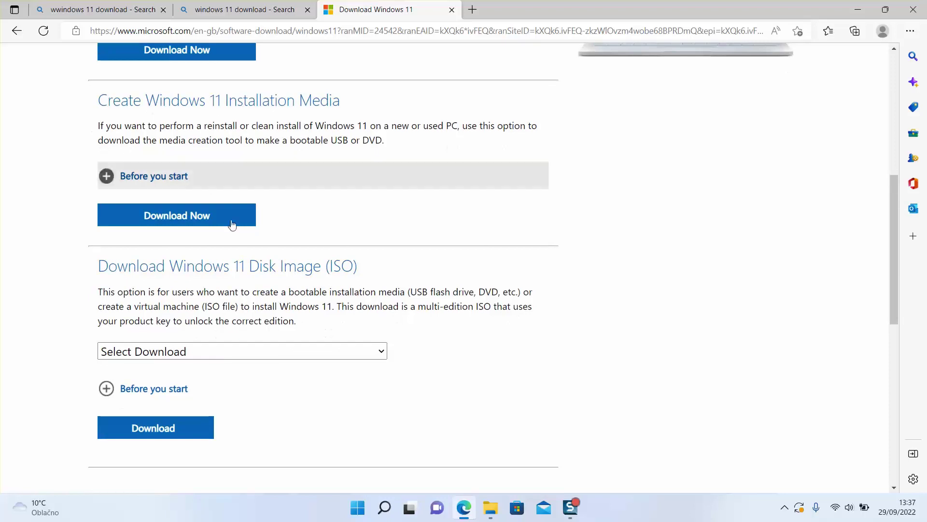
click(215, 227)
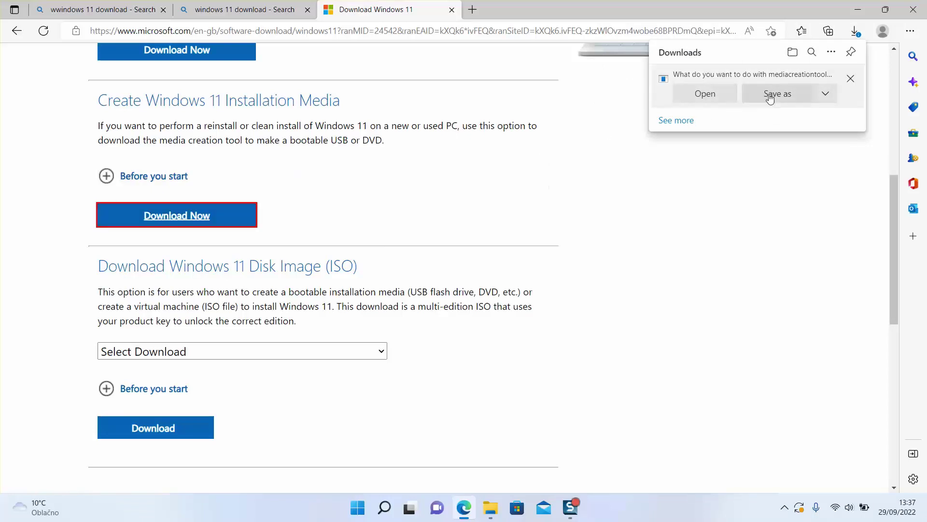
click(851, 78)
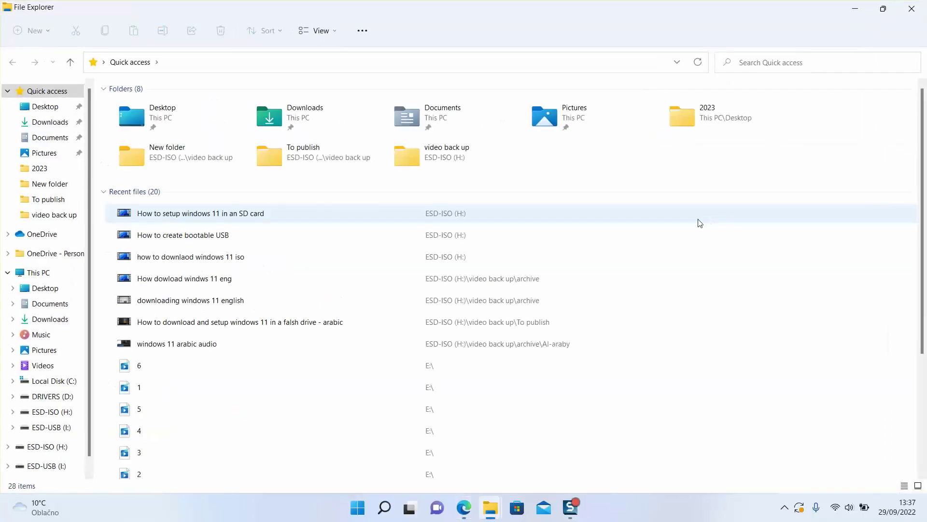
Run mediacreationtool from the Downloads folder to launch Windows 11 Setup
click(34, 127)
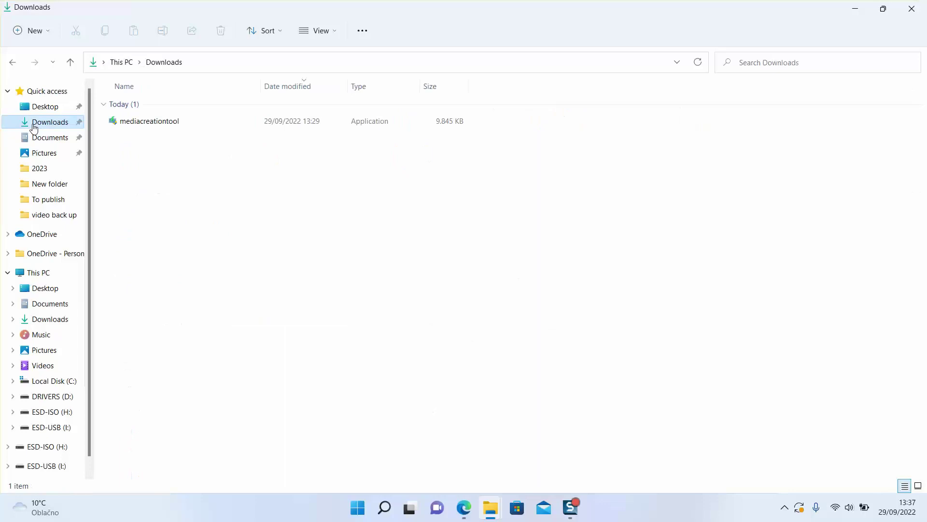
mouse_move(164, 127)
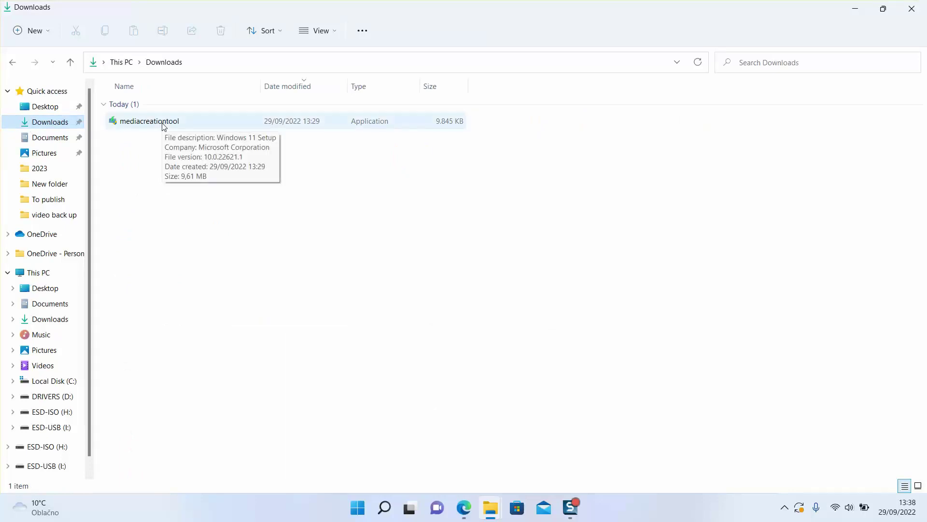
click(164, 127)
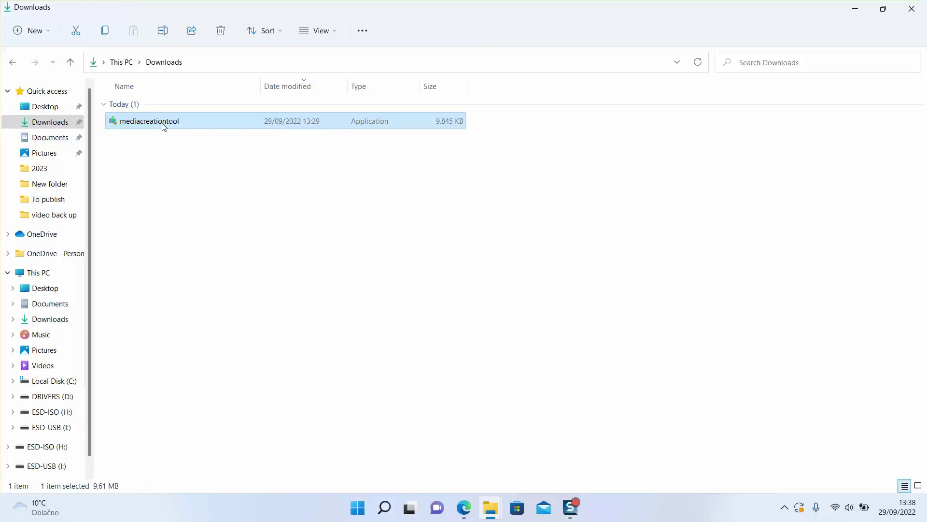
double_click(164, 127)
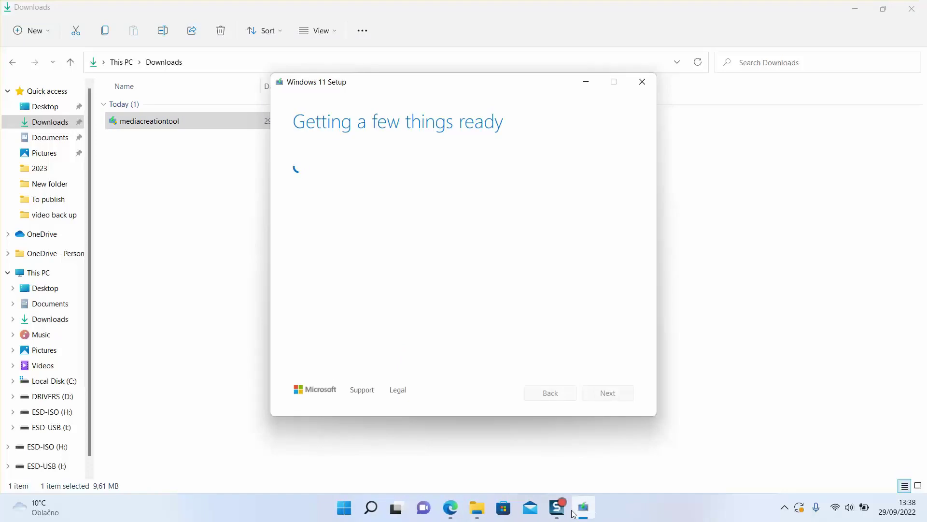
Accept the Windows 11 licence terms
mouse_move(573, 512)
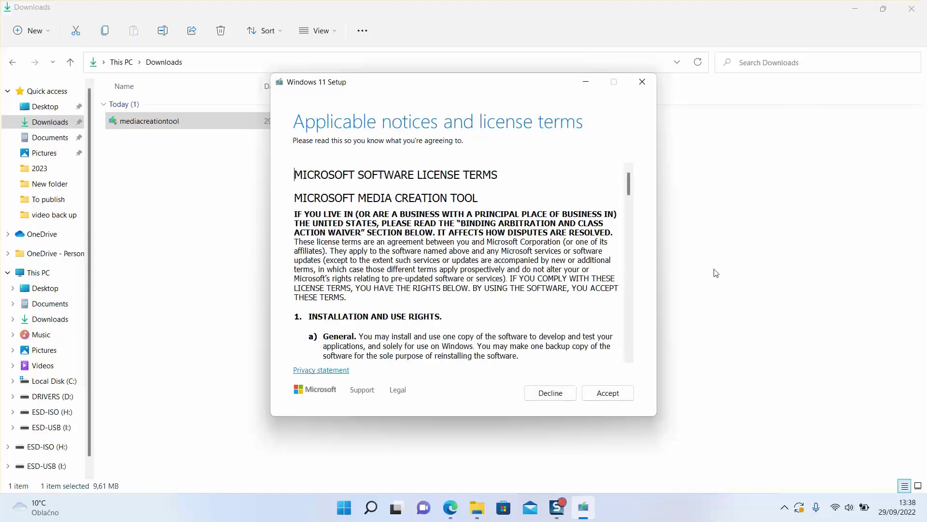
drag(629, 192, 640, 361)
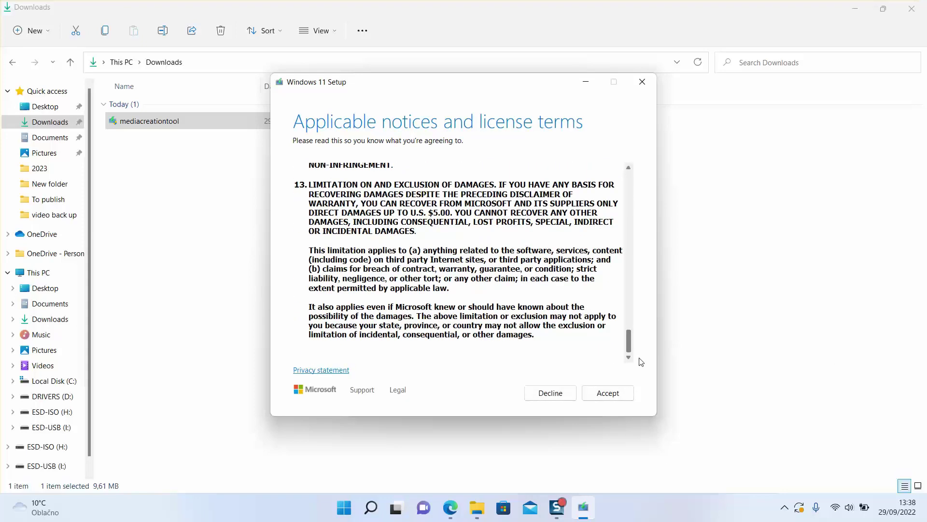
click(607, 394)
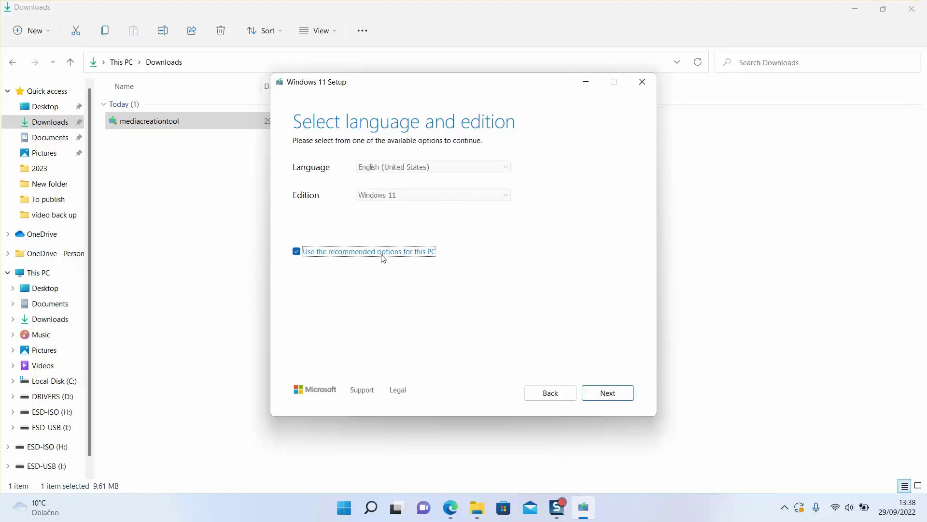
Untick recommended options, set language to English (United Kingdom) with edition Windows 11, and continue
click(327, 252)
click(489, 166)
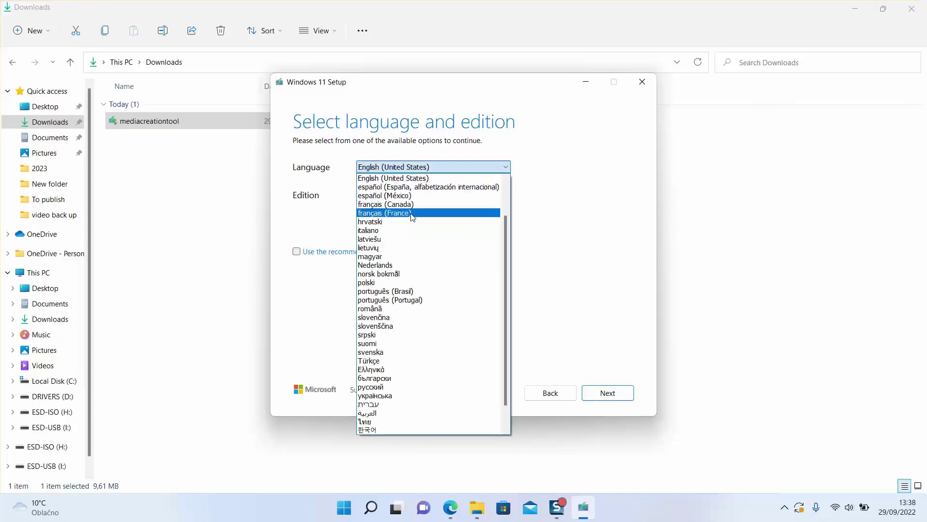
click(425, 207)
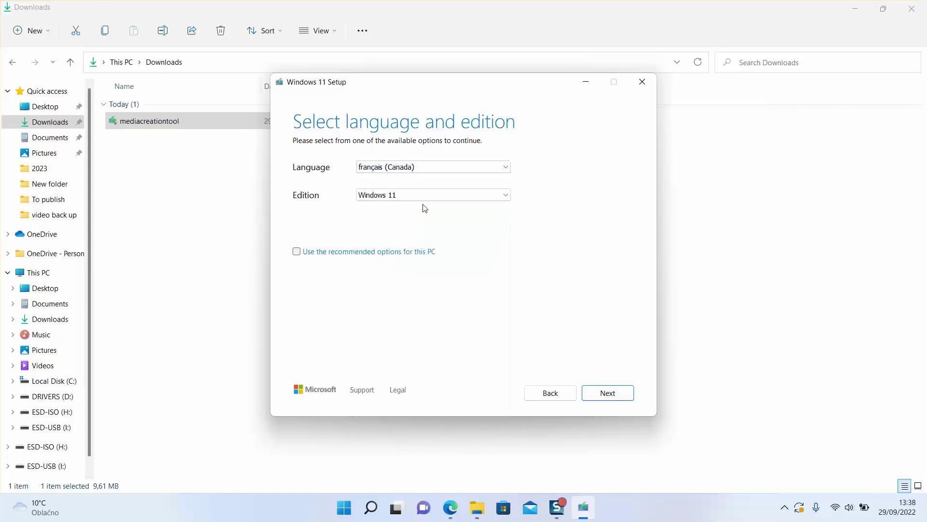
click(455, 166)
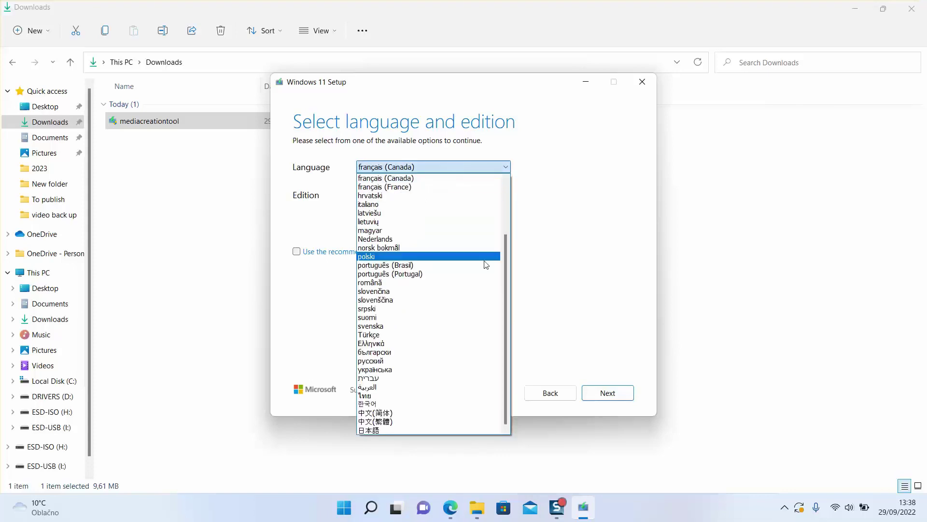
scroll(504, 264, up, 3)
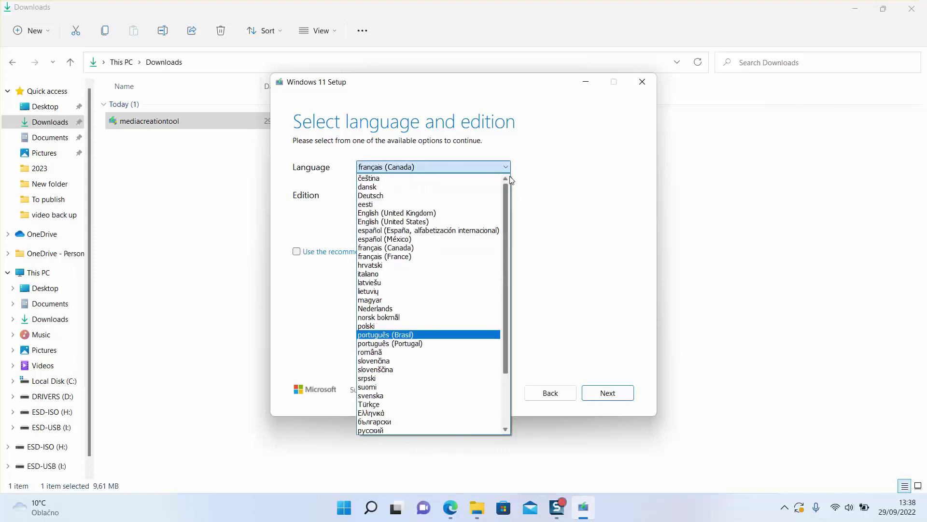
click(420, 215)
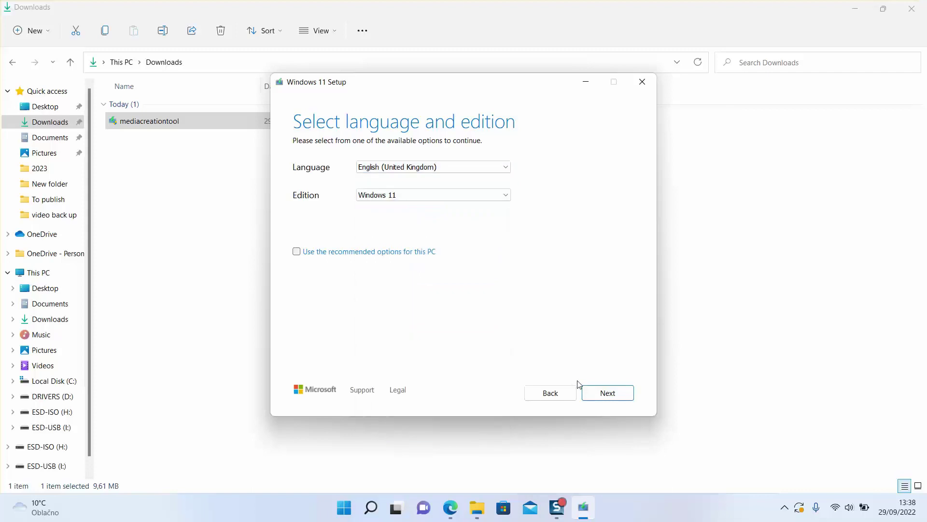
click(606, 394)
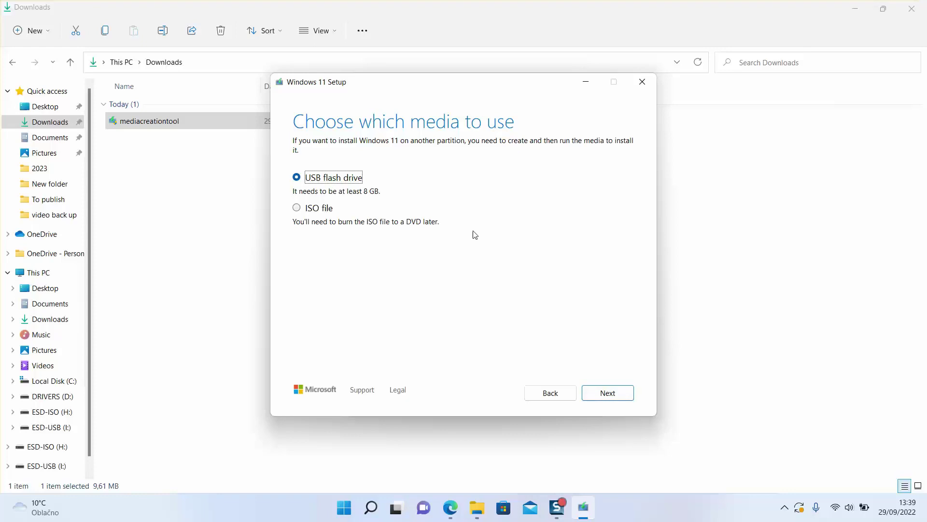
Choose USB flash drive as the media and I: (ESD-USB) as the target drive
click(611, 394)
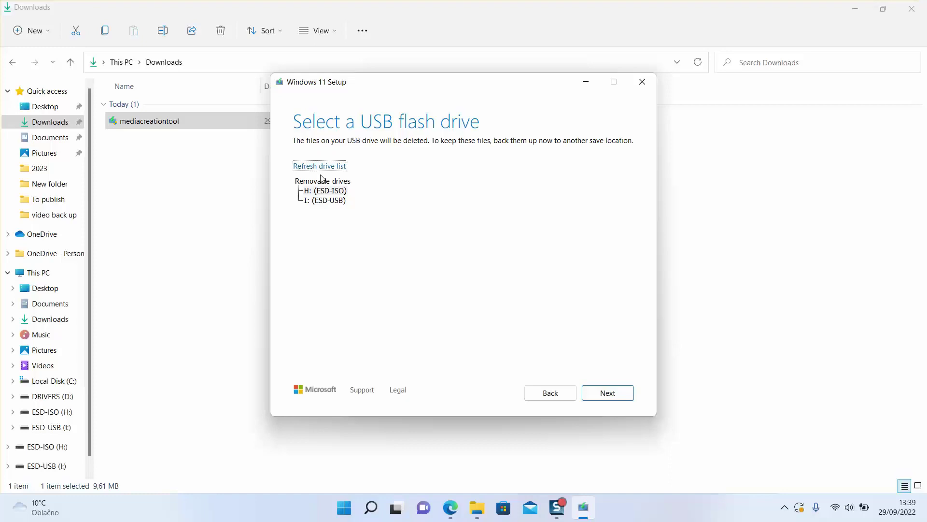
click(332, 201)
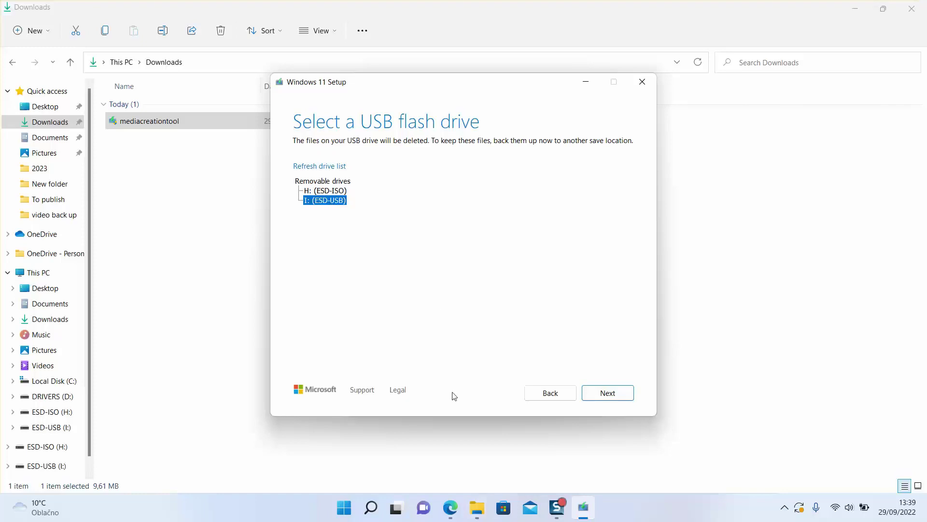
Close the Downloads window, confirm ESD-USB is empty with 14.7 GB free, then minimize Explorer
click(477, 507)
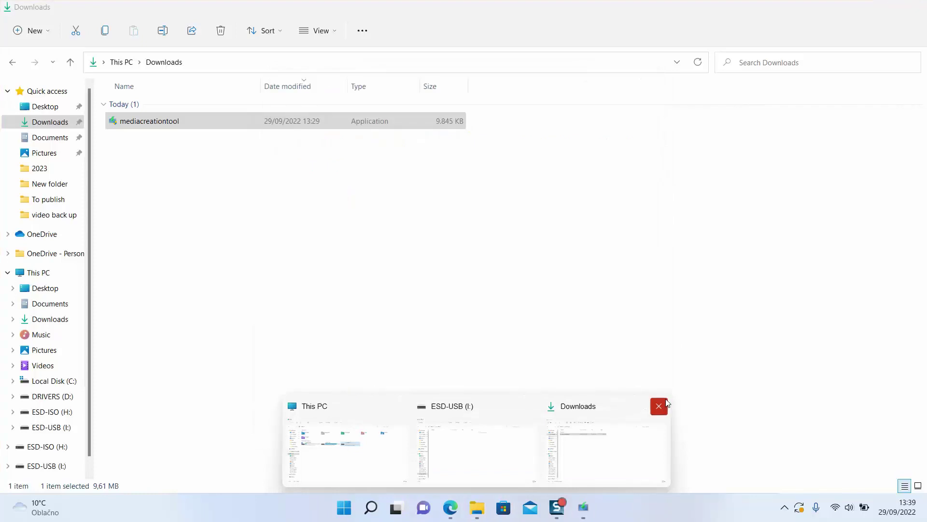
click(659, 405)
click(560, 442)
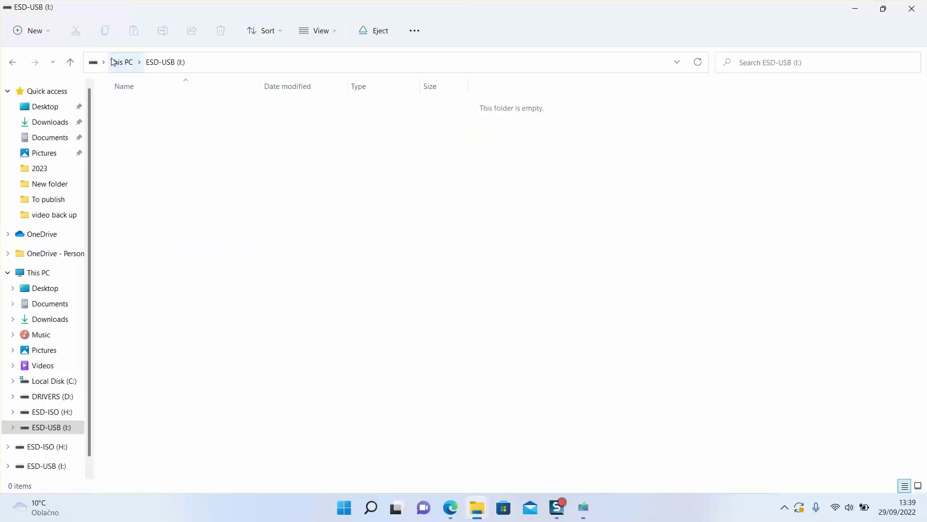
click(121, 62)
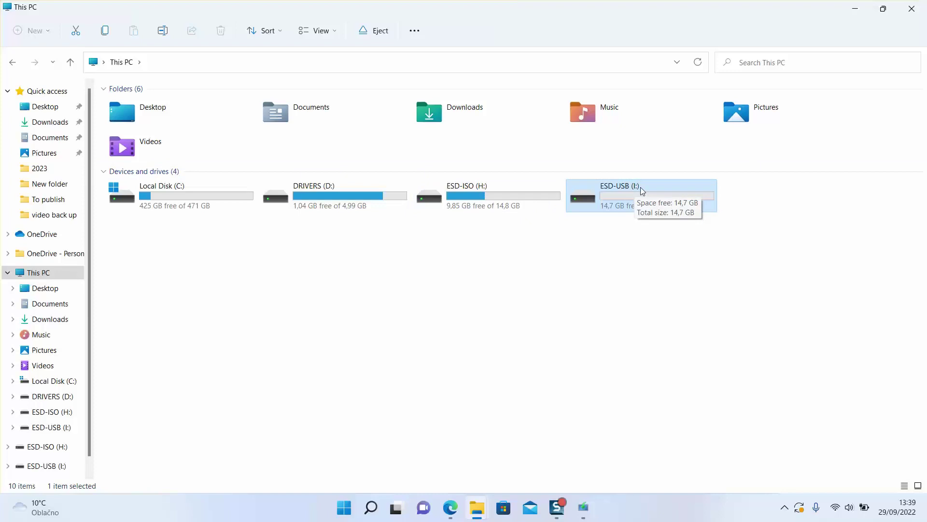
click(855, 8)
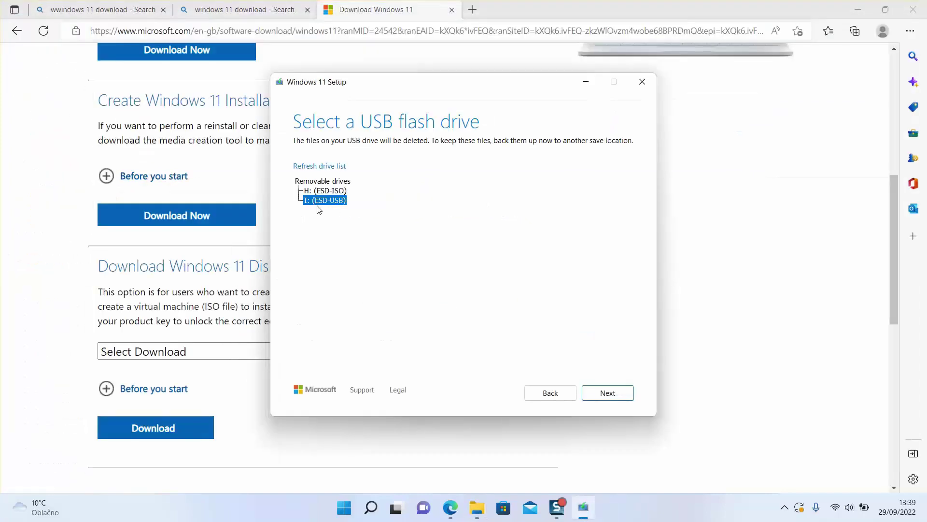
Write Windows 11 to the I:\ drive and finish once 'Your USB flash drive is ready' appears
click(615, 397)
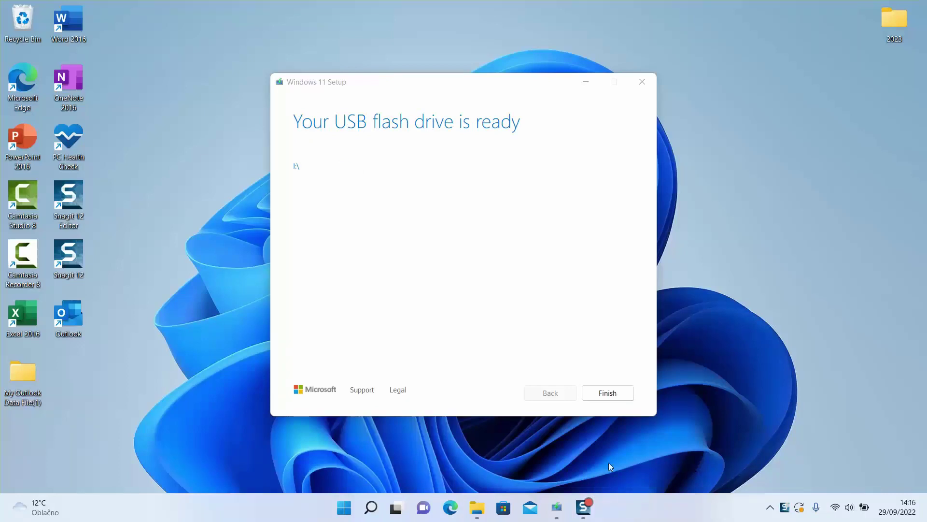
click(607, 393)
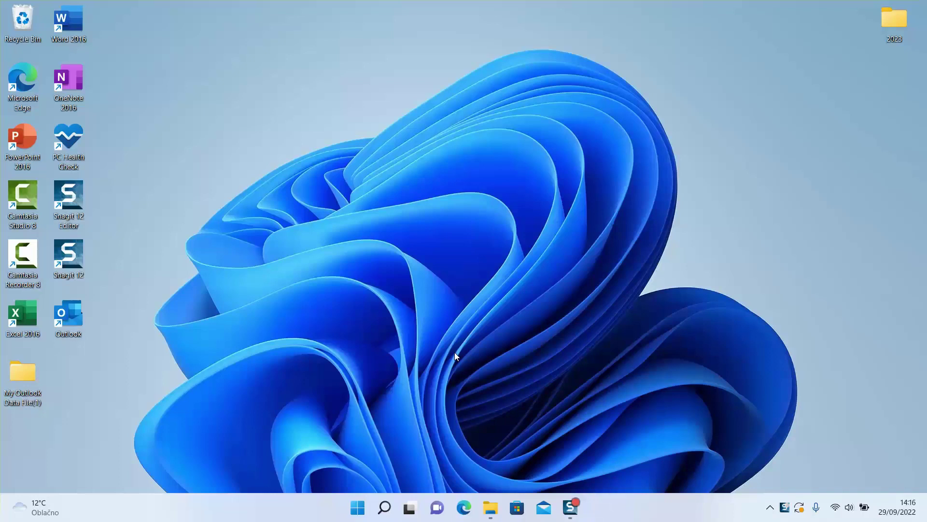
Open ESD-USB (I:) from This PC in a new Explorer window and run its setup file
key(super+e)
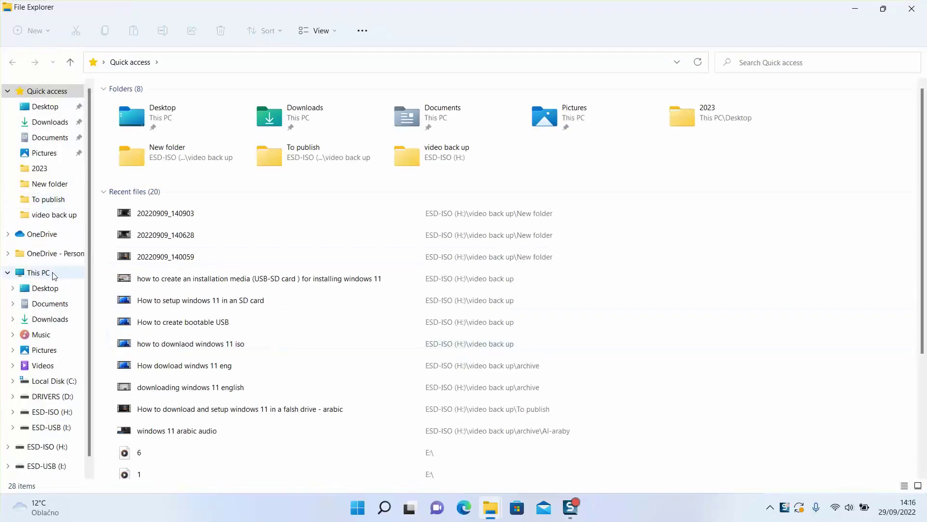
click(39, 272)
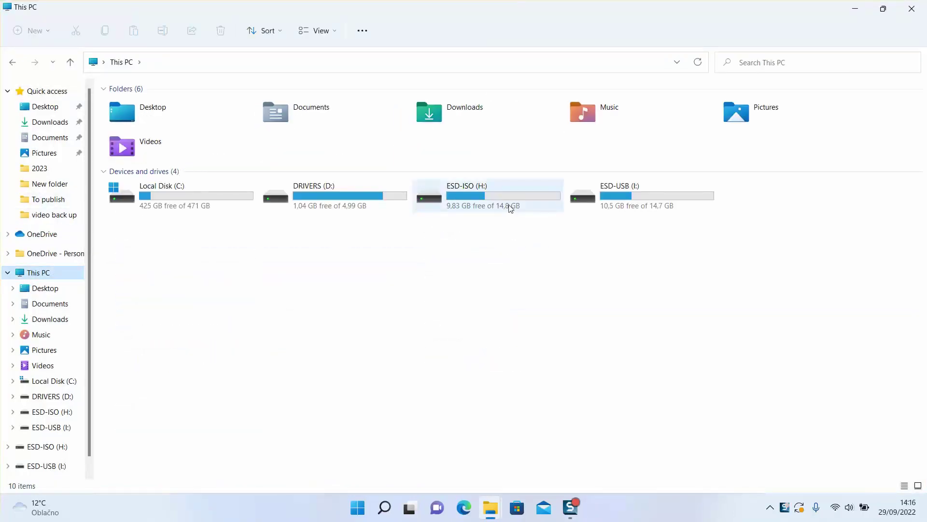
double_click(604, 203)
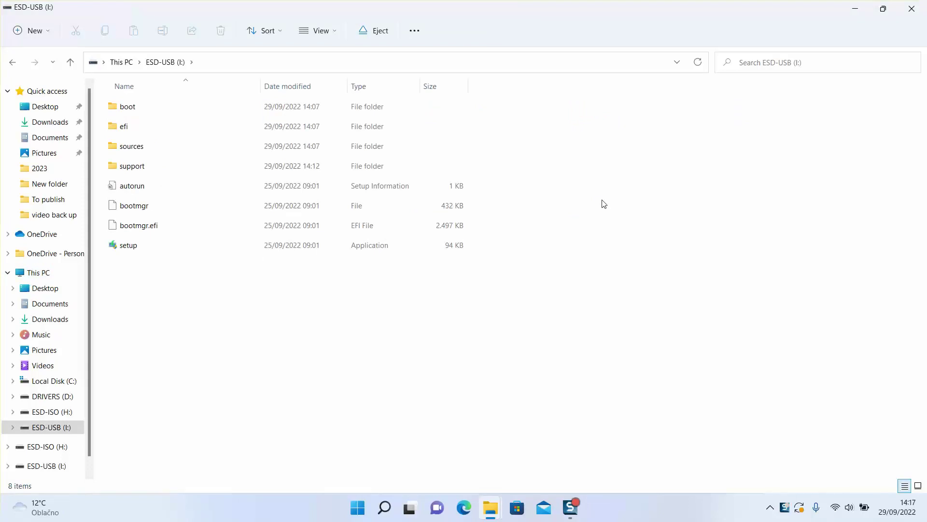
click(191, 248)
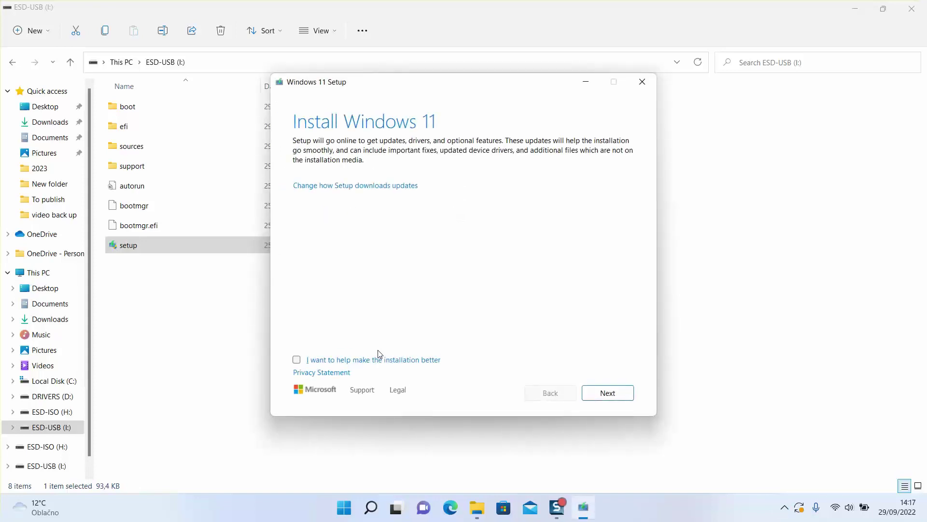
Opt in to improving the installation, set updates to Not right now, and continue
click(298, 360)
click(357, 190)
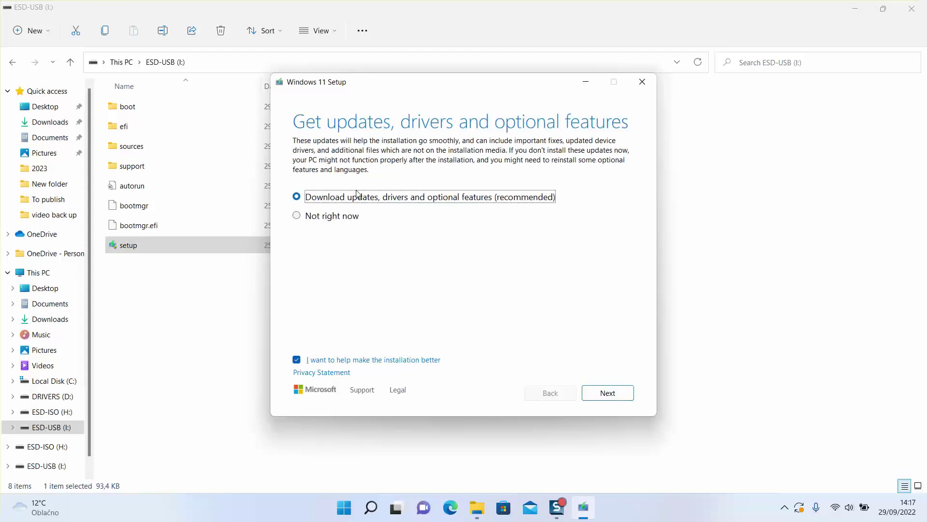
click(309, 221)
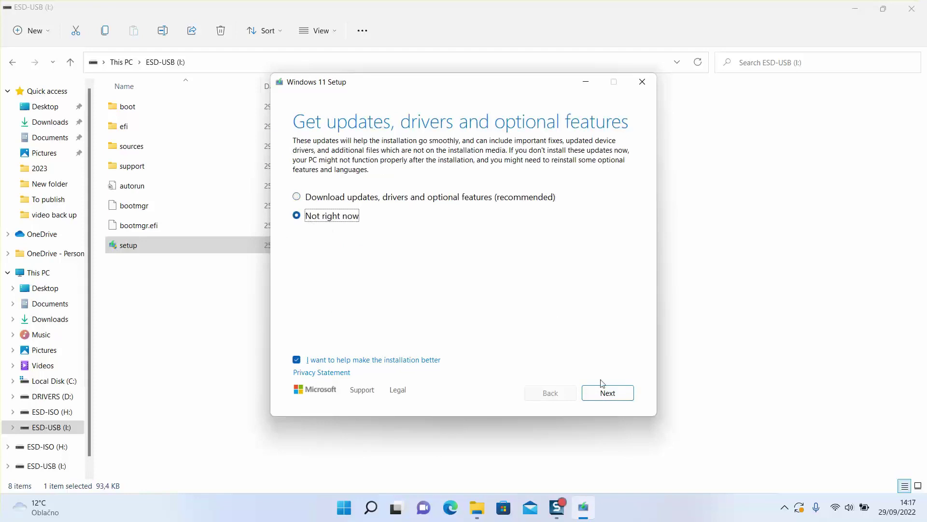
click(615, 399)
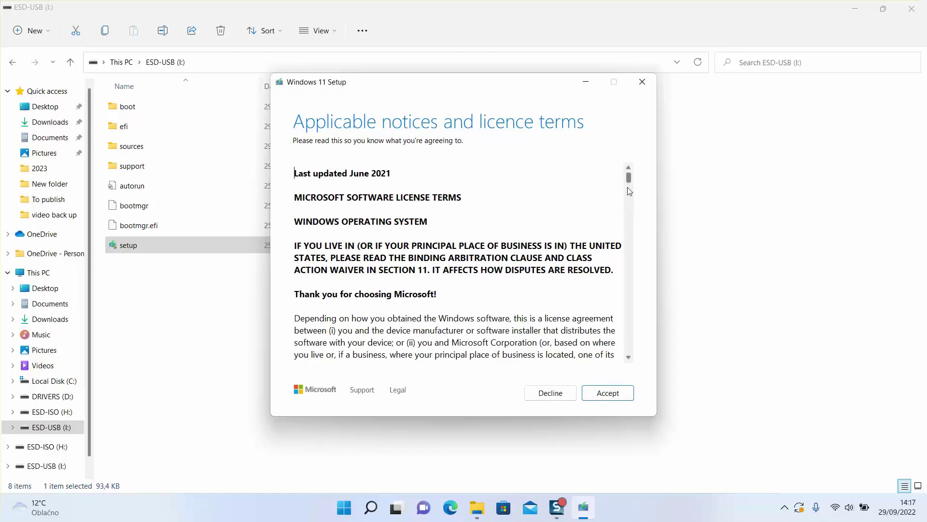
Scroll through the Windows 11 licence terms, then step back to the updates choice
click(629, 191)
click(630, 255)
drag(629, 241, 629, 182)
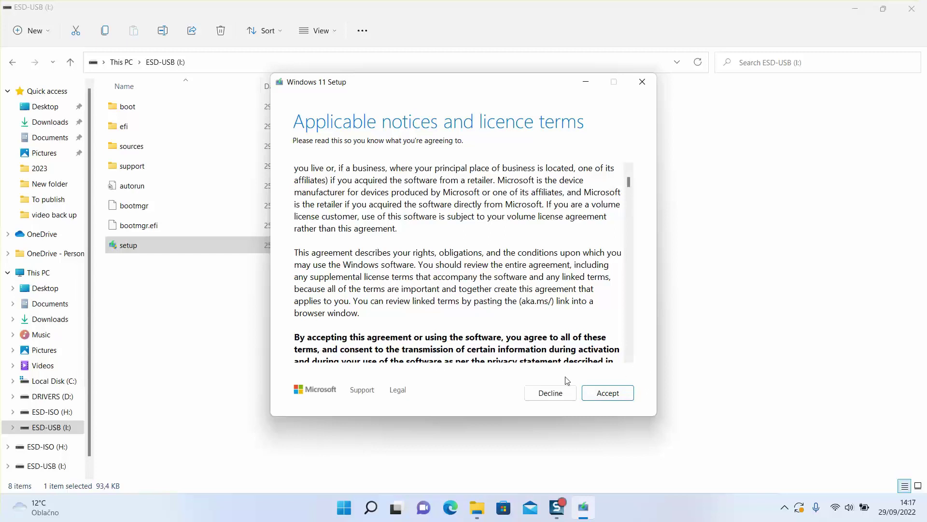
click(552, 395)
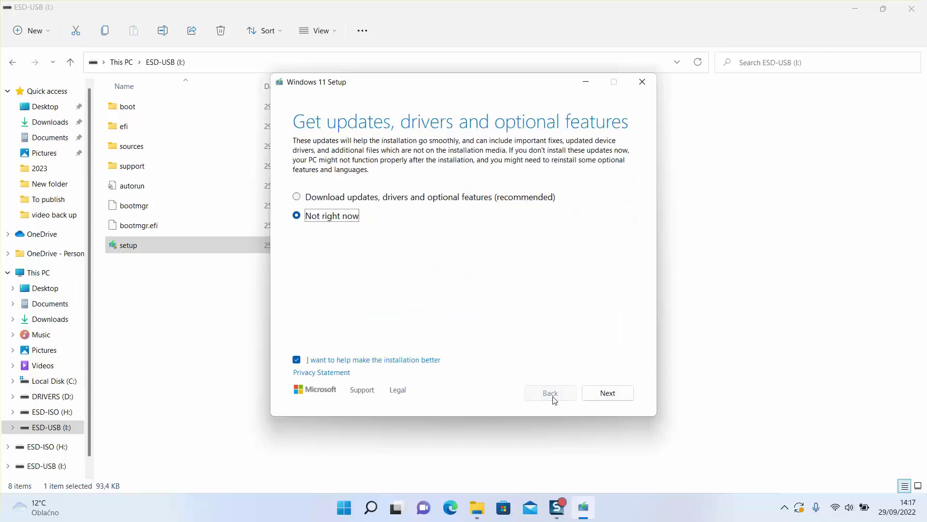
Quit Windows 11 Setup without installing and return to the ESD-USB (I:) file list
click(641, 84)
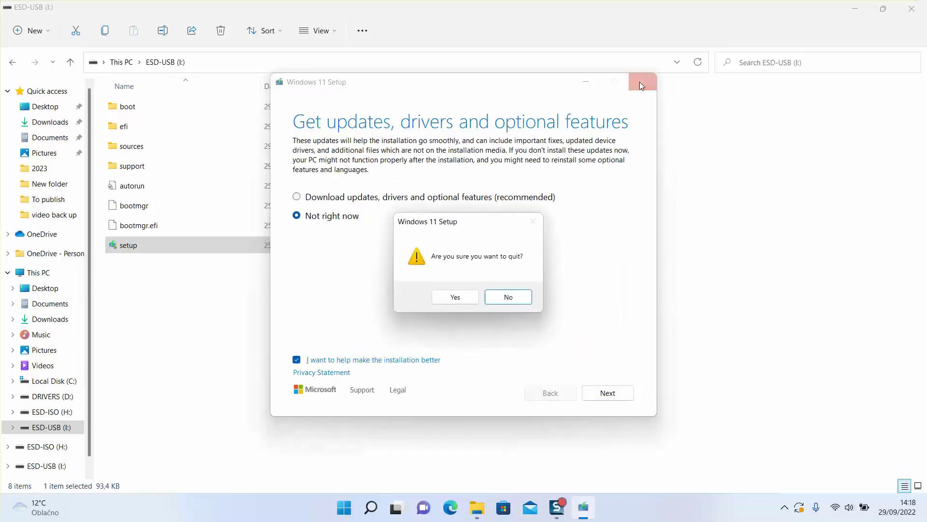
click(456, 296)
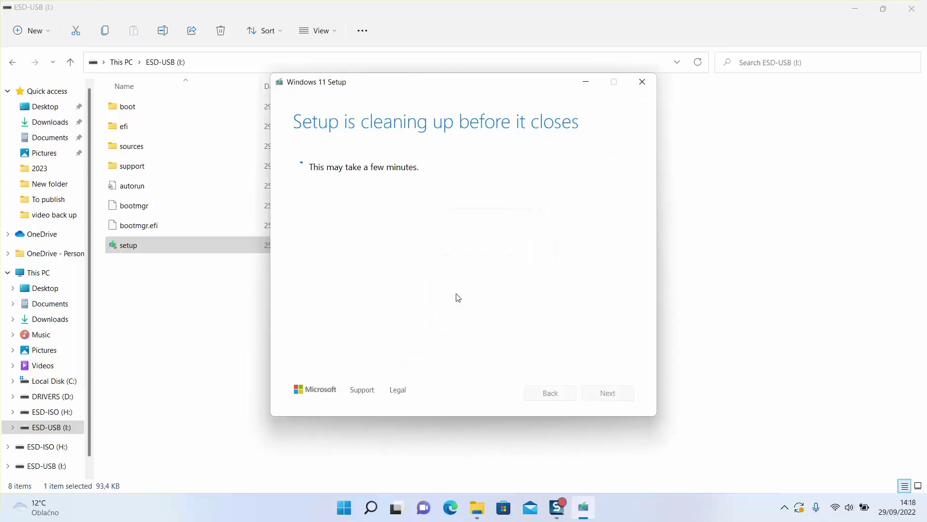
click(225, 363)
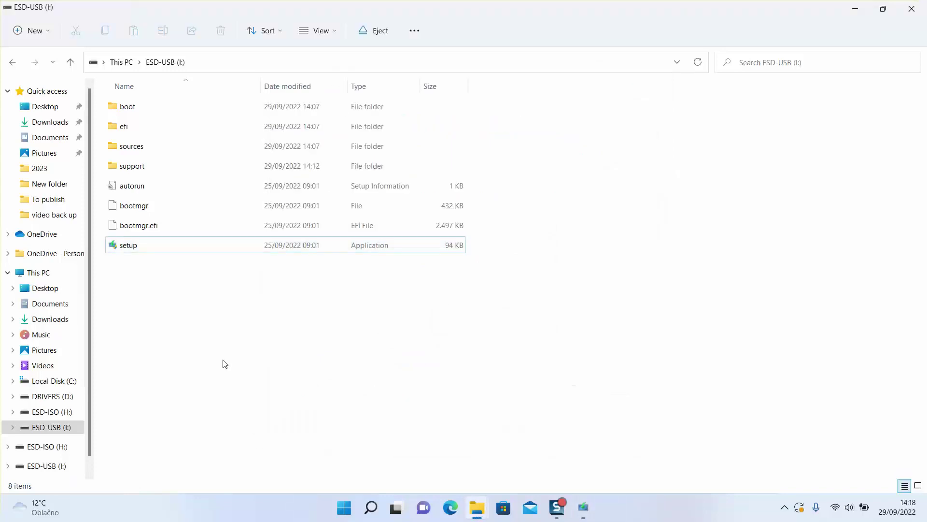